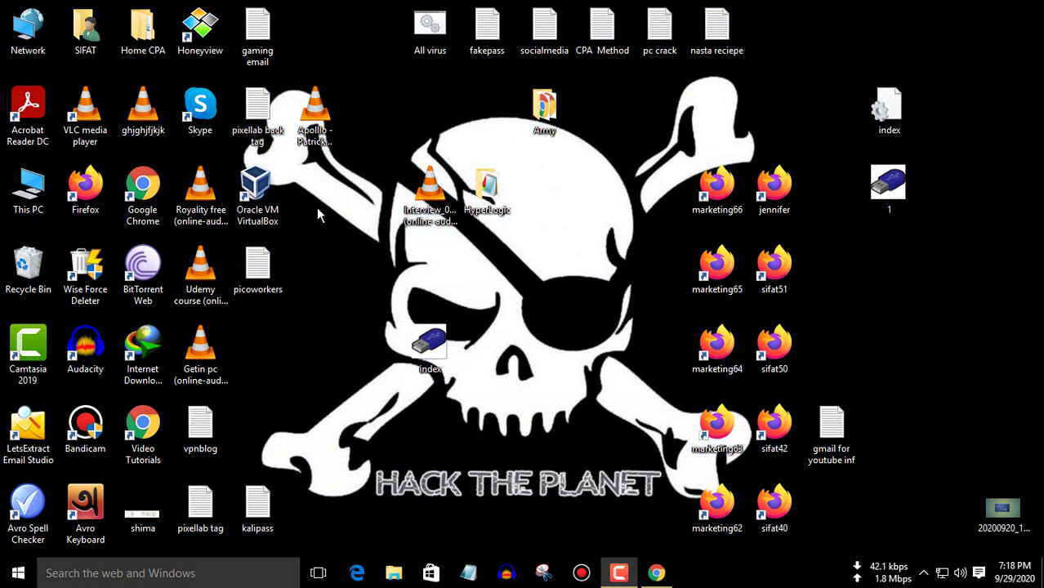
{"action": "right_click", "coordinate": [316, 207]}
{"action": "left_click", "coordinate": [348, 250]}
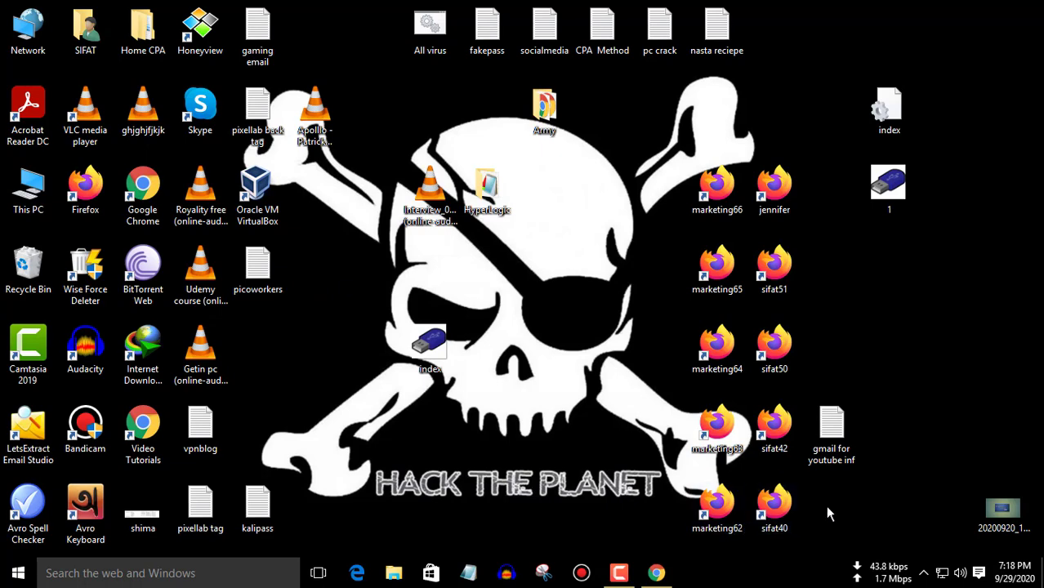
{"action": "left_click_drag", "start_coordinate": [860, 494], "coordinate": [16, 26]}
{"action": "left_click", "coordinate": [20, 29]}
{"action": "right_click", "coordinate": [320, 315]}
{"action": "left_click", "coordinate": [343, 355]}
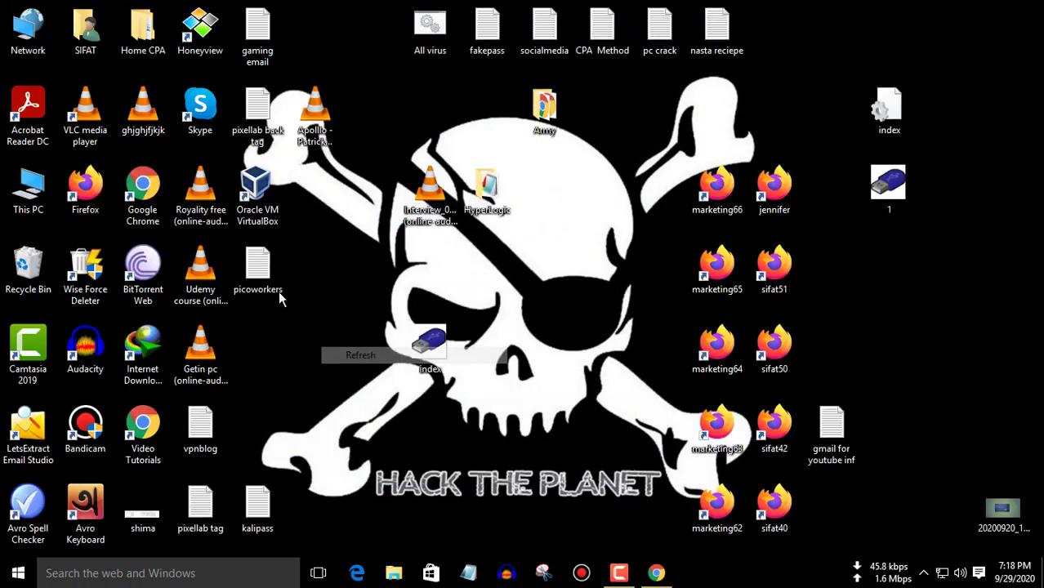
{"action": "right_click", "coordinate": [326, 278]}
{"action": "left_click", "coordinate": [359, 321]}
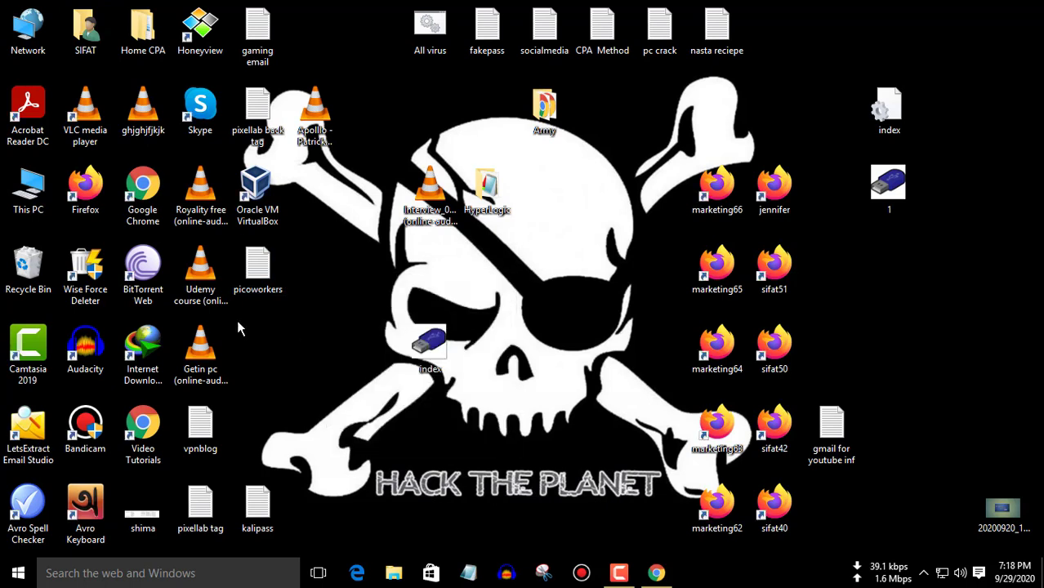
{"action": "right_click", "coordinate": [338, 271]}
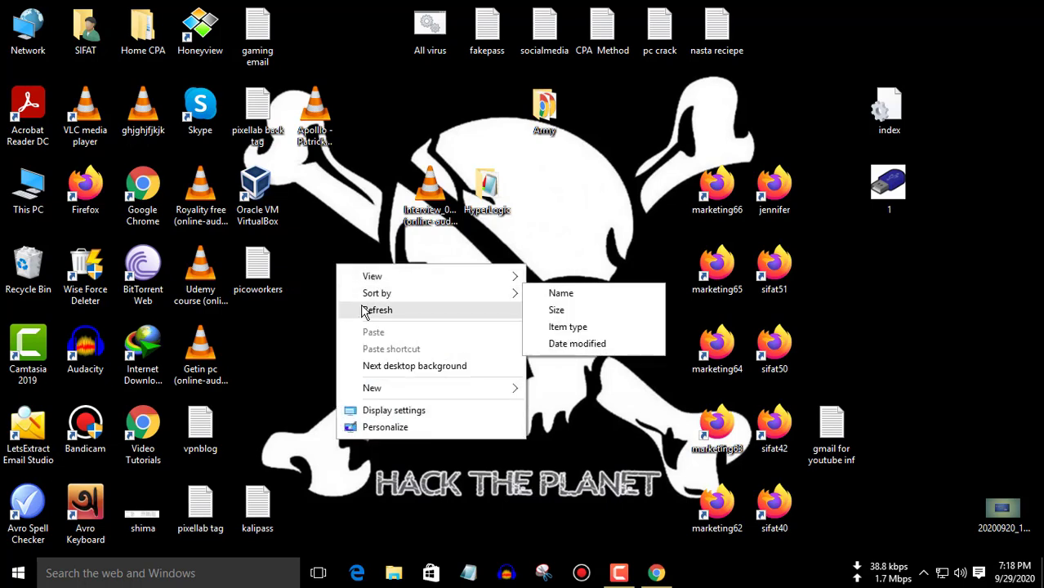
{"action": "left_click", "coordinate": [365, 311]}
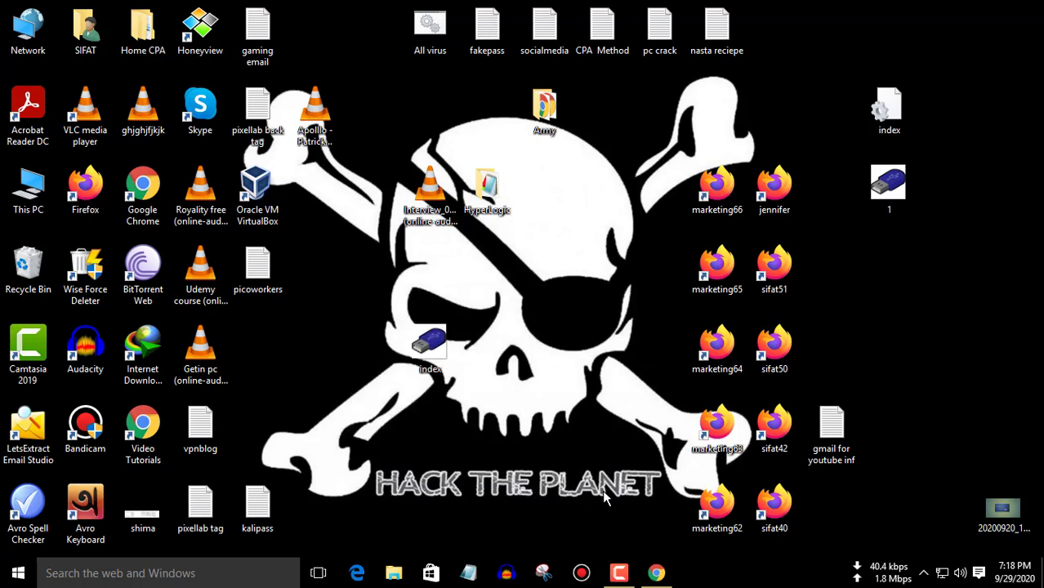
Switch to Chrome, search Google for "anvi folder locker" and open the Filehippo download page for Anvi Folder Locker Free
{"action": "left_click", "coordinate": [656, 573]}
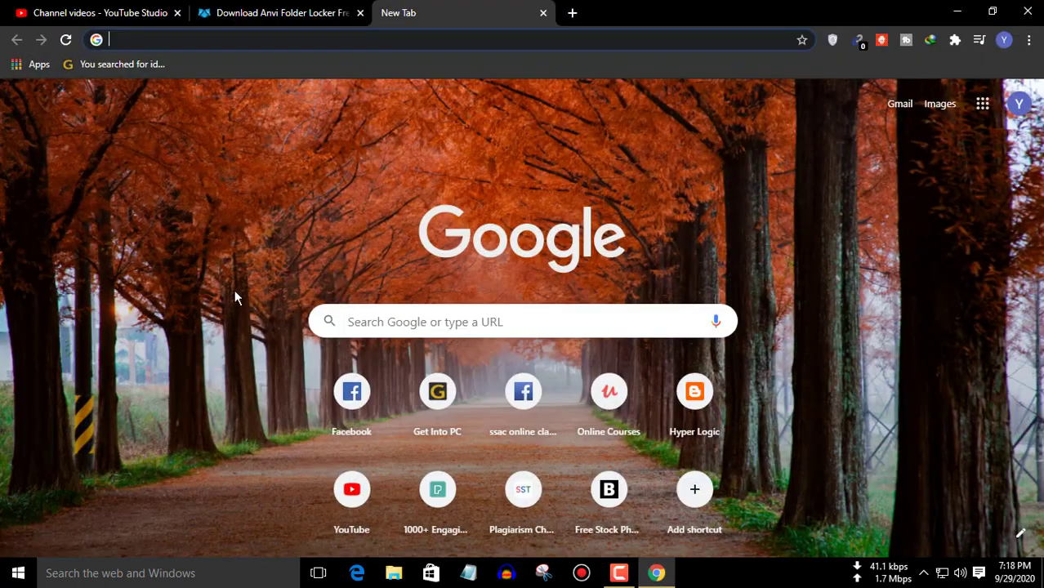
{"action": "type", "text": "anvi"}
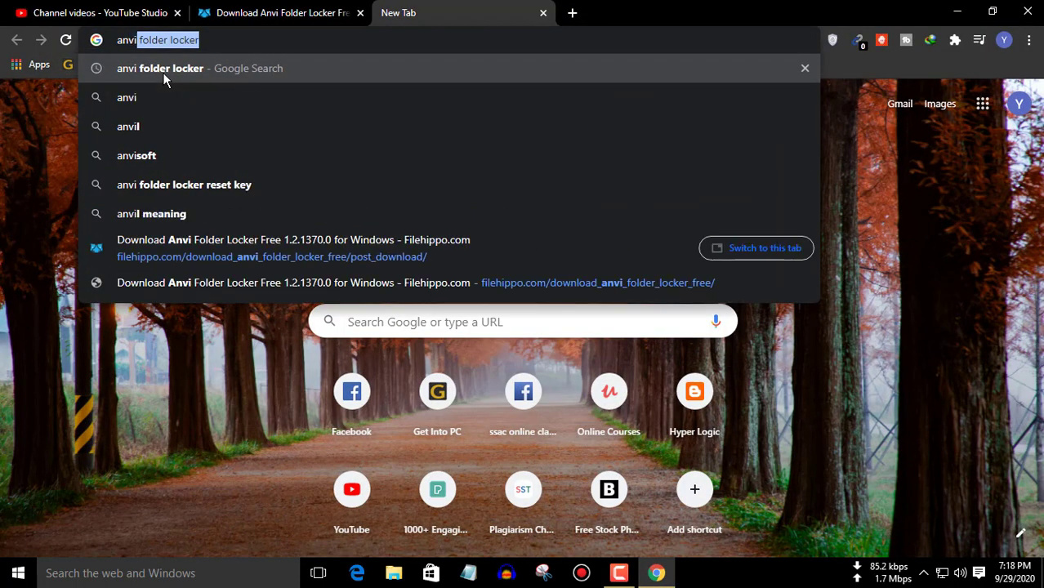
{"action": "key", "text": "Right"}
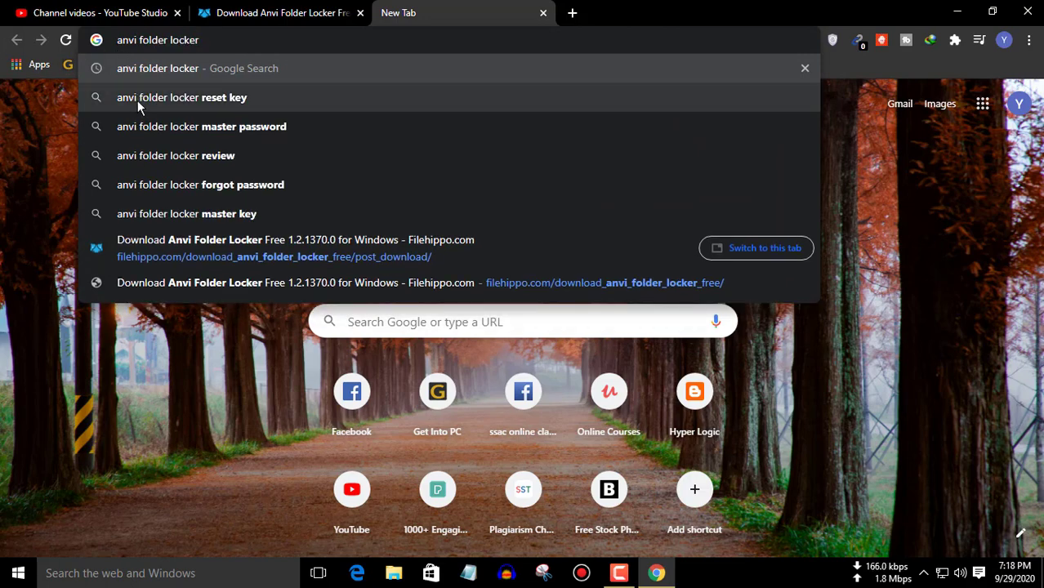
{"action": "key", "text": "Return"}
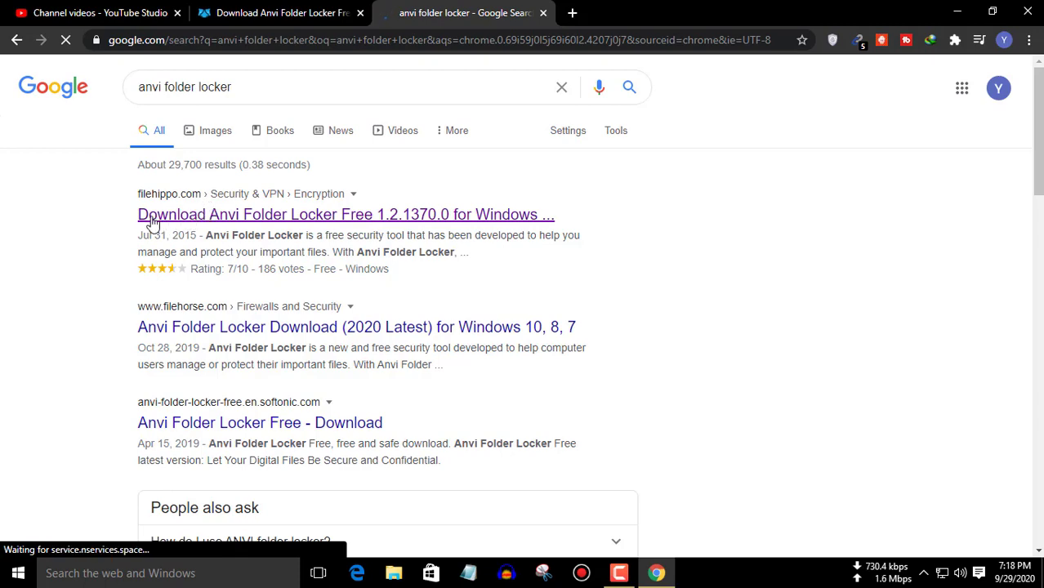
{"action": "left_click", "coordinate": [181, 217]}
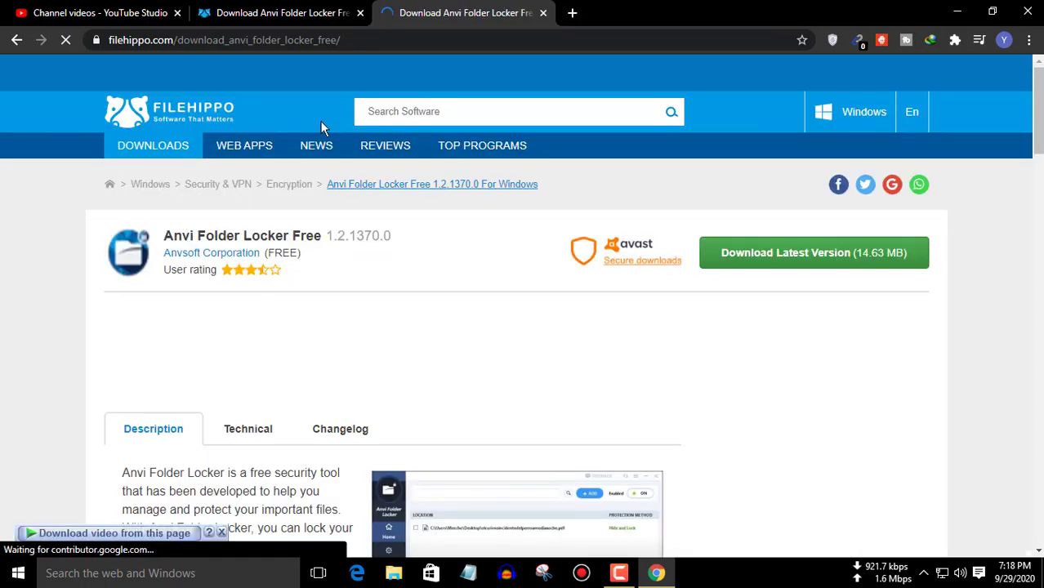
Start downloading the latest version of Anvi Folder Locker Free and cancel the duplicate download
{"action": "left_click", "coordinate": [772, 255]}
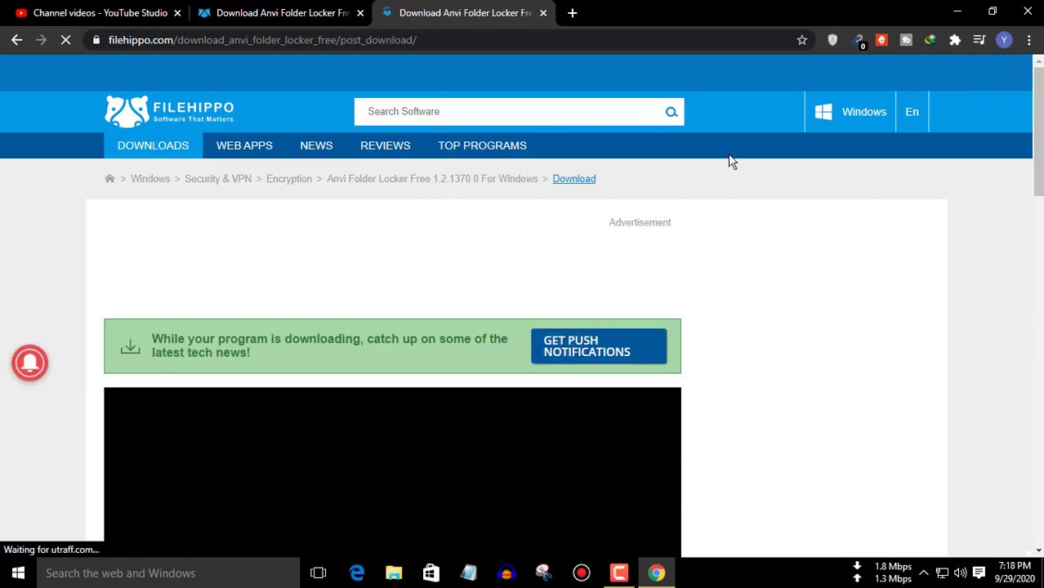
{"action": "left_click", "coordinate": [957, 12]}
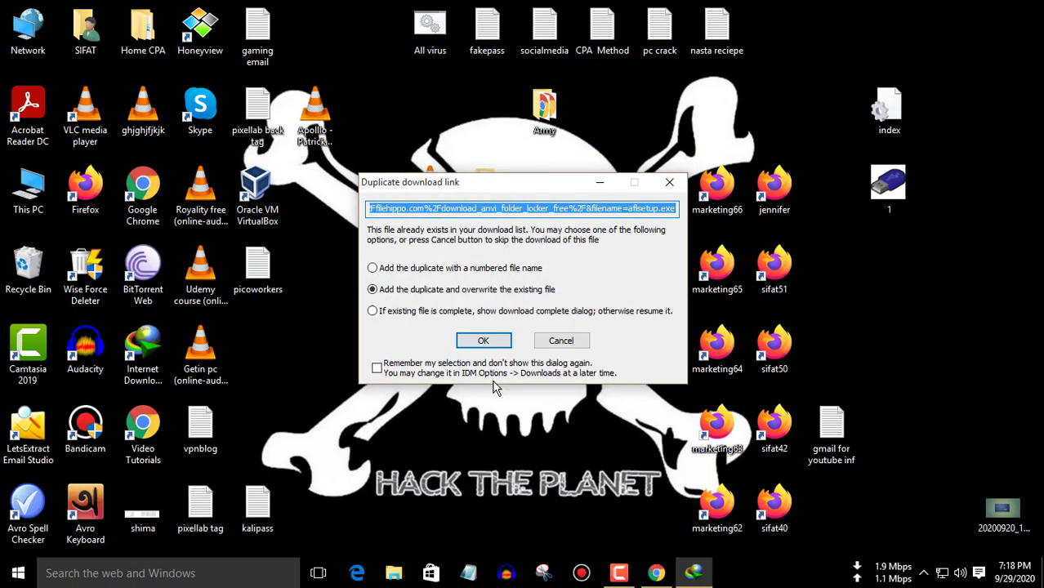
{"action": "left_click", "coordinate": [539, 344]}
{"action": "right_click", "coordinate": [418, 342]}
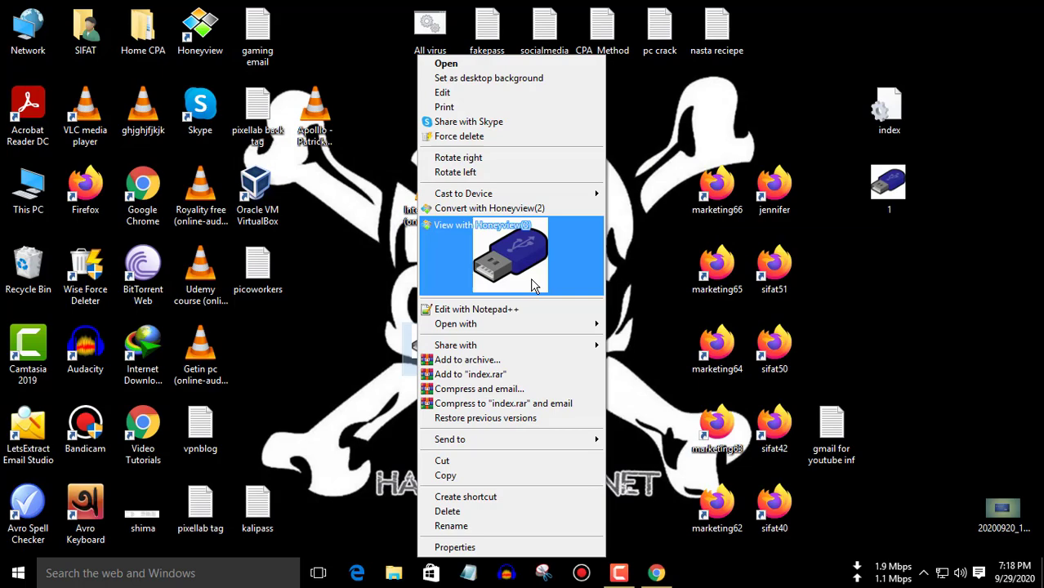
{"action": "left_click", "coordinate": [634, 252]}
Open the Programs folder inside Downloads in File Explorer and run the aflsetup installer
{"action": "double_click", "coordinate": [24, 184]}
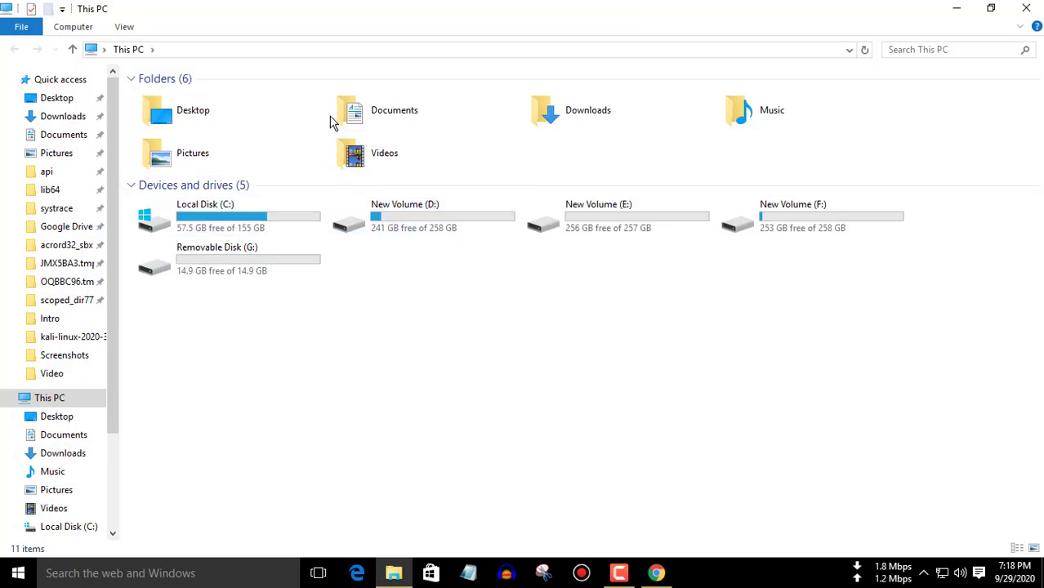
{"action": "double_click", "coordinate": [549, 123]}
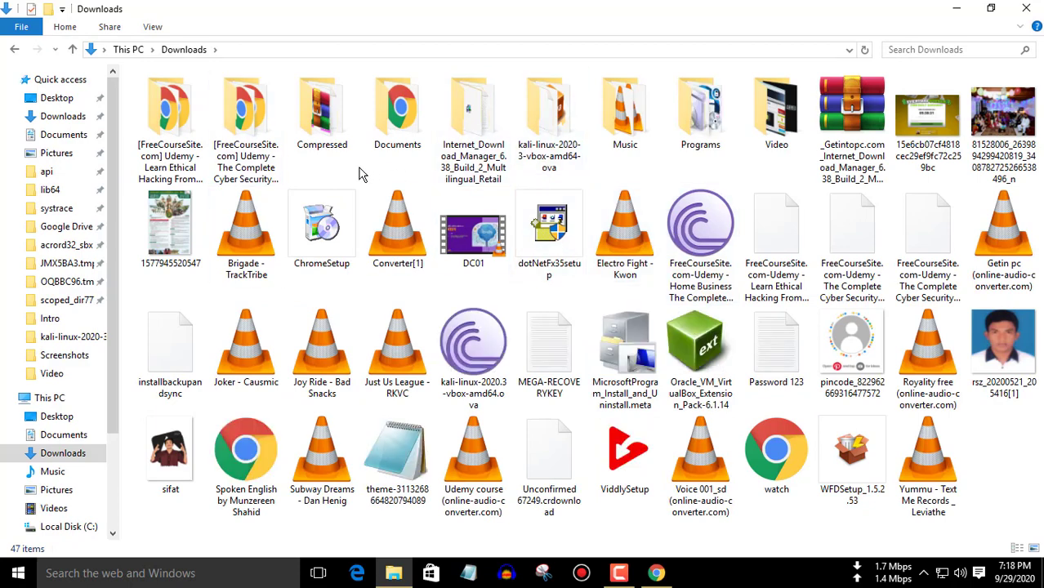
{"action": "double_click", "coordinate": [696, 137]}
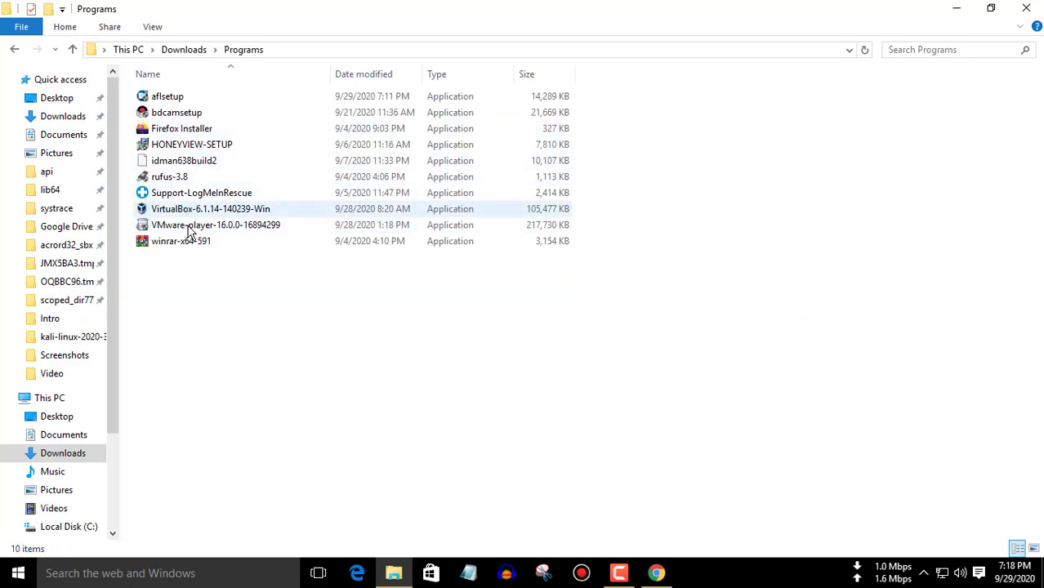
{"action": "double_click", "coordinate": [172, 97]}
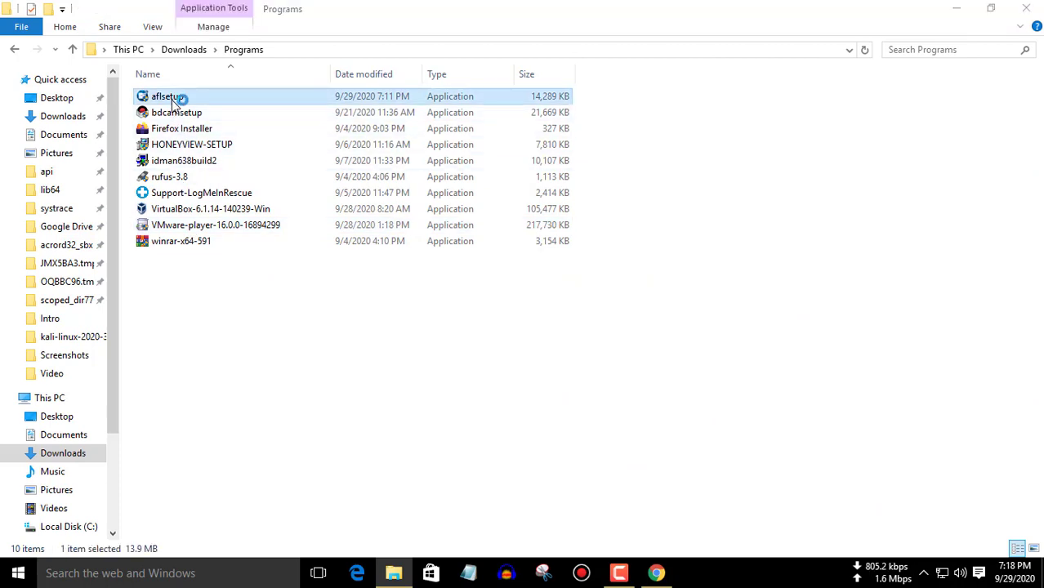
Install Anvi Folder Locker, allowing Explorer to relaunch, and finish the setup by closing the changelog
{"action": "left_click", "coordinate": [624, 410]}
{"action": "left_click", "coordinate": [609, 408]}
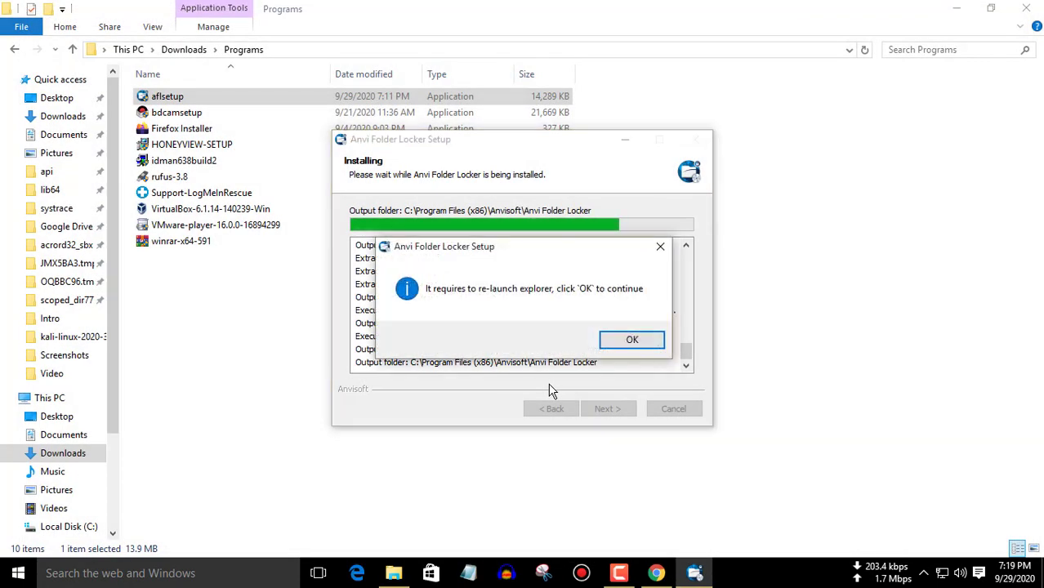
{"action": "left_click", "coordinate": [632, 340]}
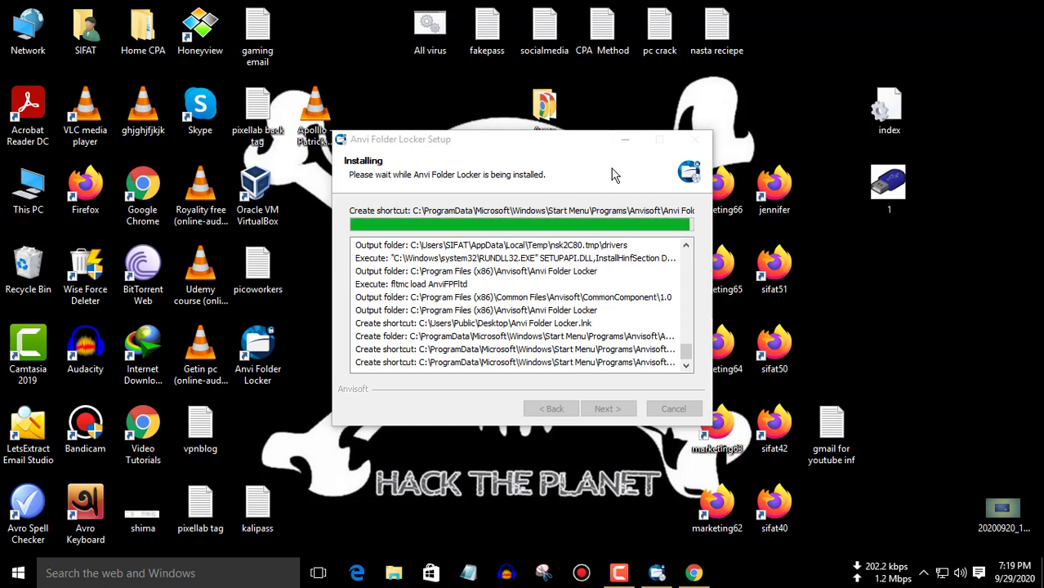
{"action": "scroll", "coordinate": [558, 353], "scroll_direction": "up", "scroll_amount": 5}
{"action": "scroll", "coordinate": [558, 353], "scroll_direction": "down", "scroll_amount": 2}
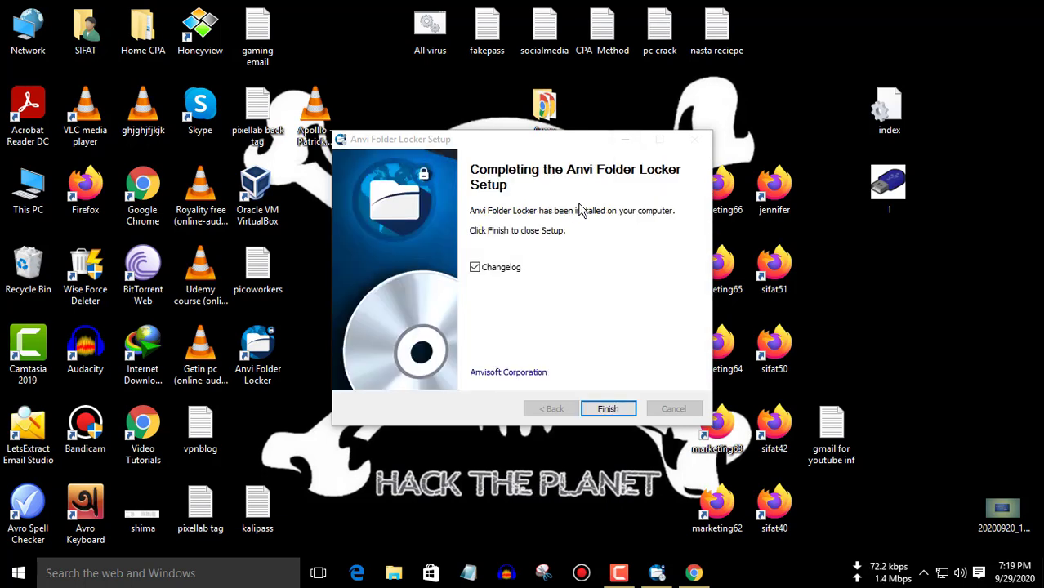
{"action": "left_click", "coordinate": [608, 408]}
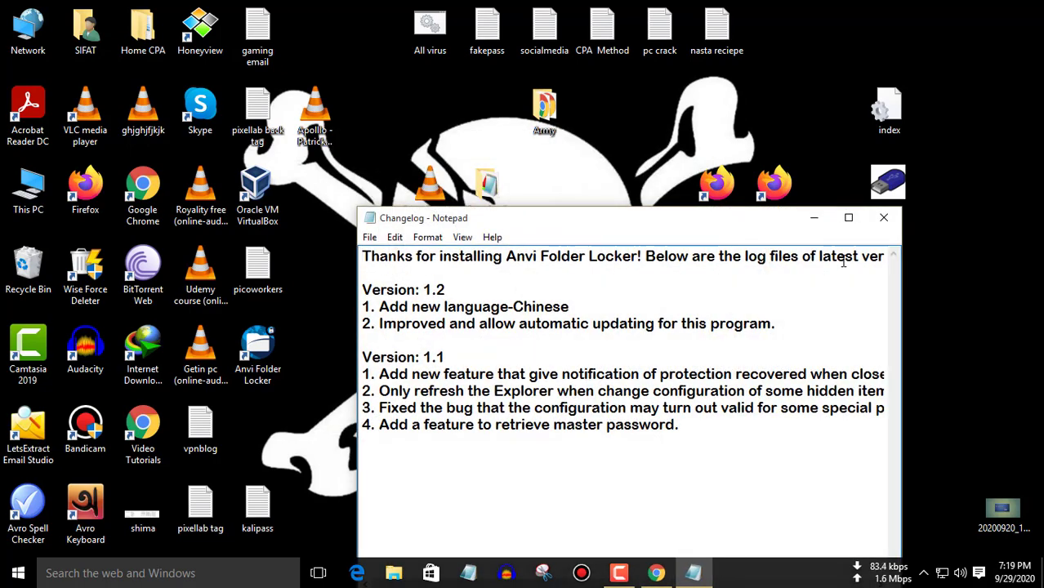
{"action": "left_click", "coordinate": [884, 218]}
Open Anvi Folder Locker from the desktop and log in with the master password
{"action": "right_click", "coordinate": [531, 352]}
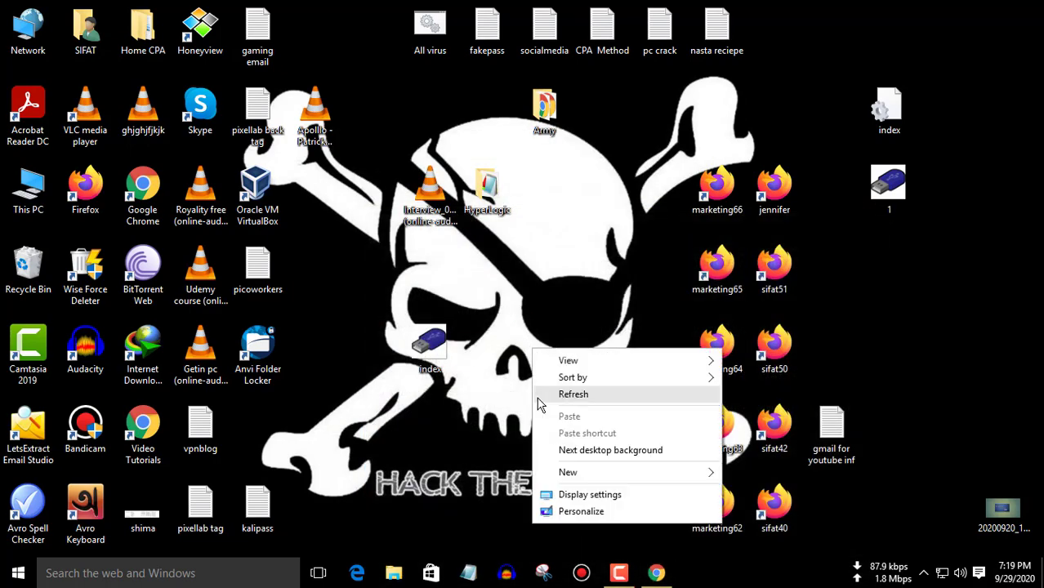
{"action": "left_click", "coordinate": [551, 393]}
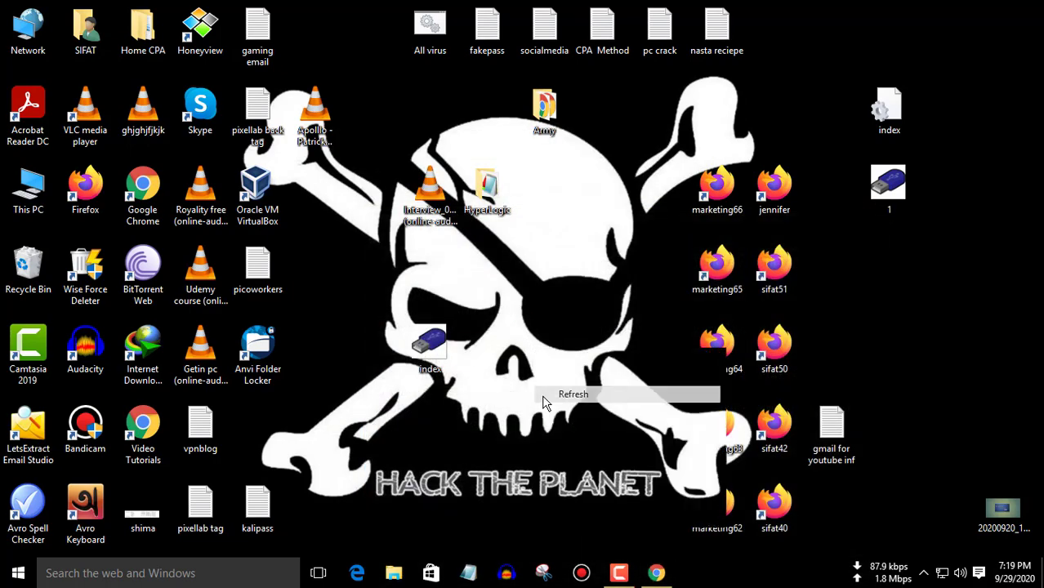
{"action": "double_click", "coordinate": [269, 356]}
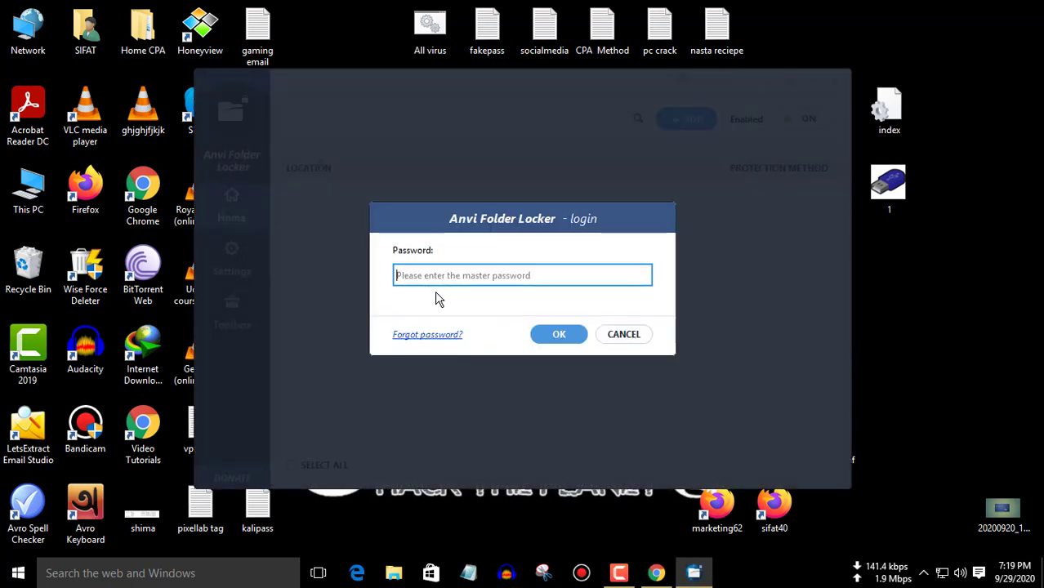
{"action": "left_click", "coordinate": [618, 337]}
{"action": "double_click", "coordinate": [269, 355]}
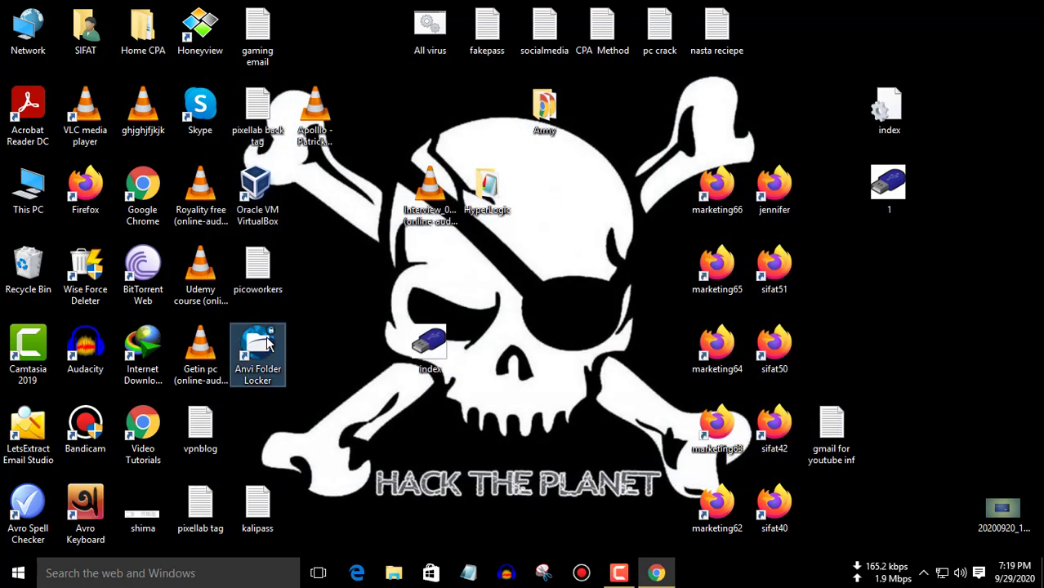
{"action": "key", "text": "ctrl+v"}
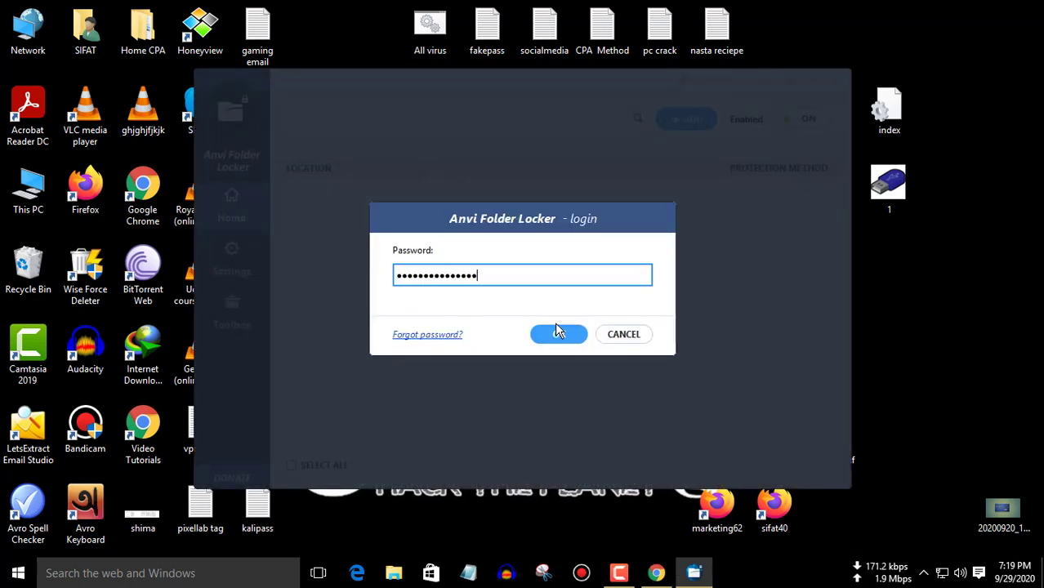
{"action": "left_click", "coordinate": [557, 330]}
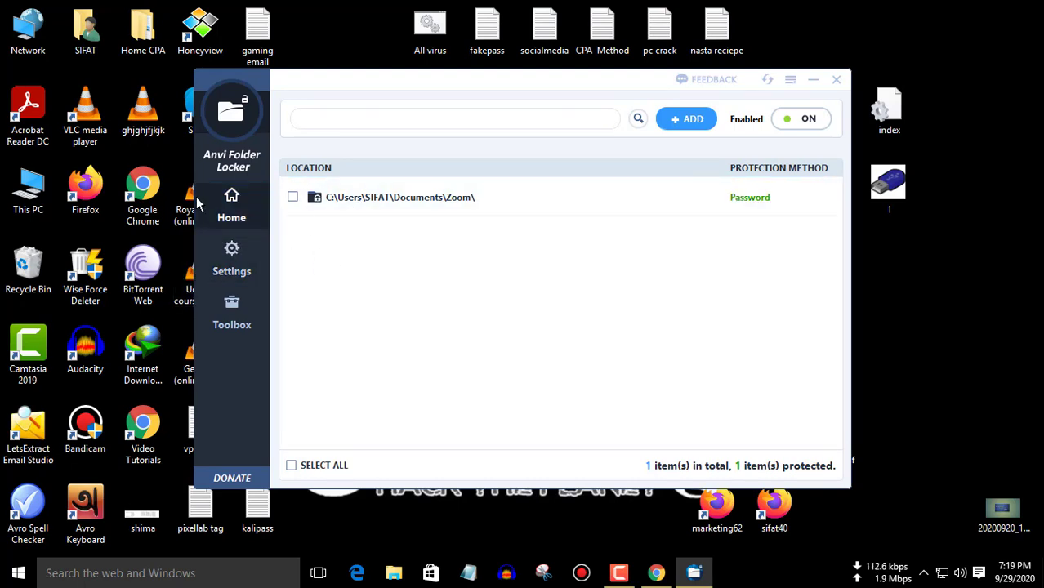
Add hosts.txt from the Documents folder to the list of protected items
{"action": "left_click", "coordinate": [686, 119]}
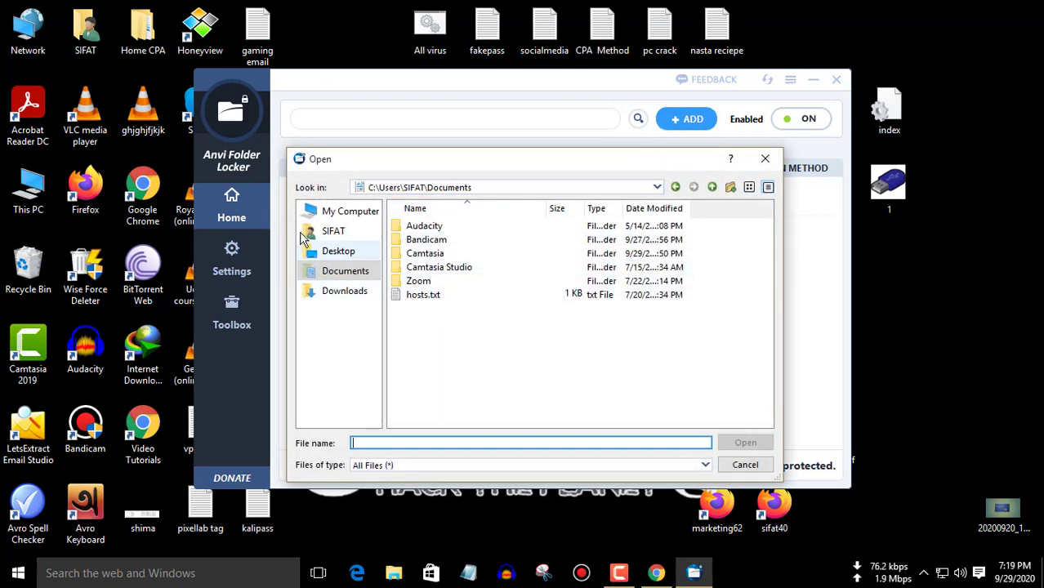
{"action": "left_click", "coordinate": [428, 298]}
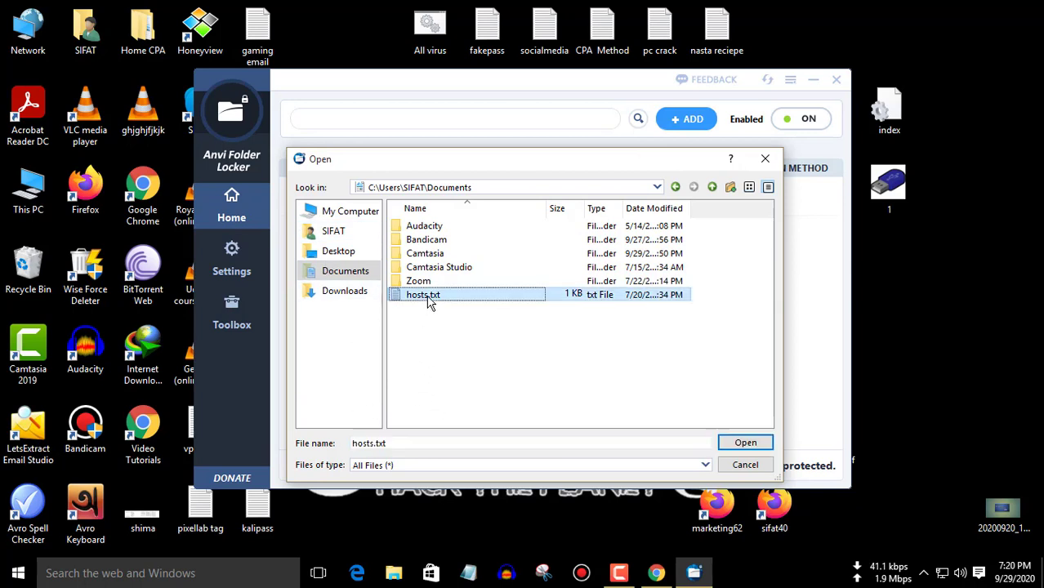
{"action": "left_click", "coordinate": [745, 444]}
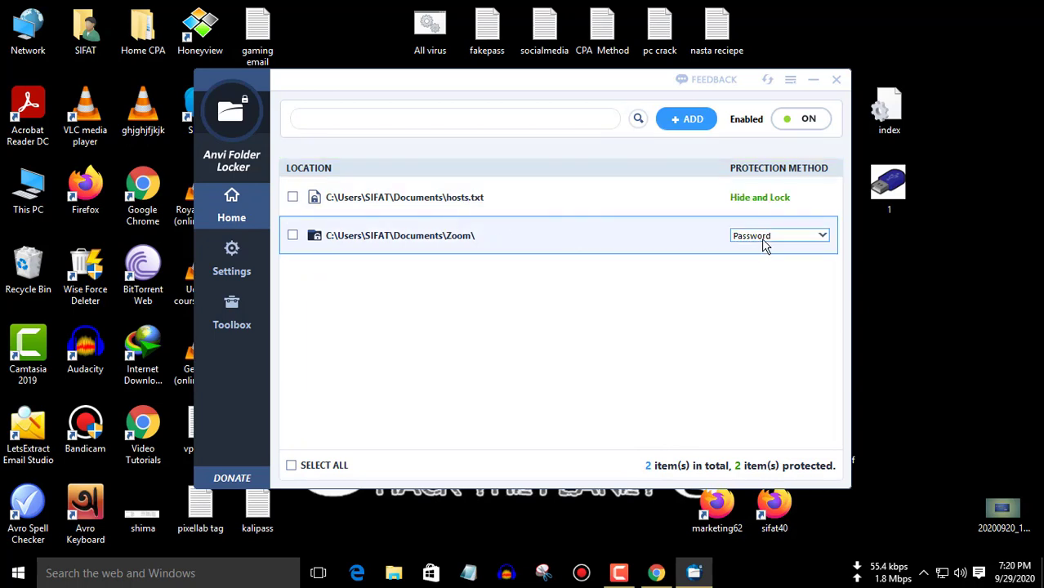
Set the protection method of hosts.txt to Password with a custom password, confirm it, and enter an e-mail address as the hint
{"action": "left_click", "coordinate": [748, 197]}
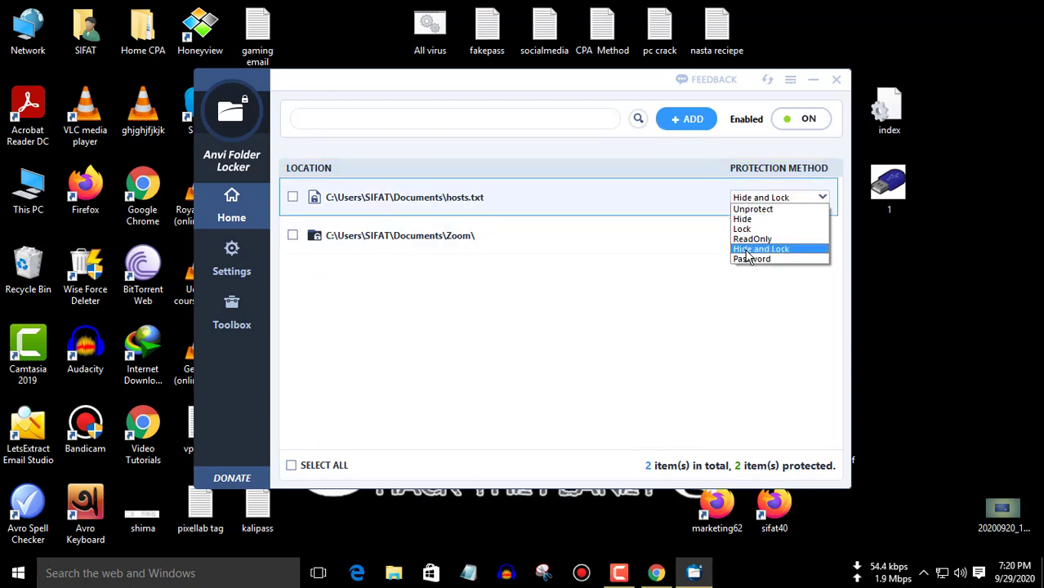
{"action": "left_click", "coordinate": [743, 263]}
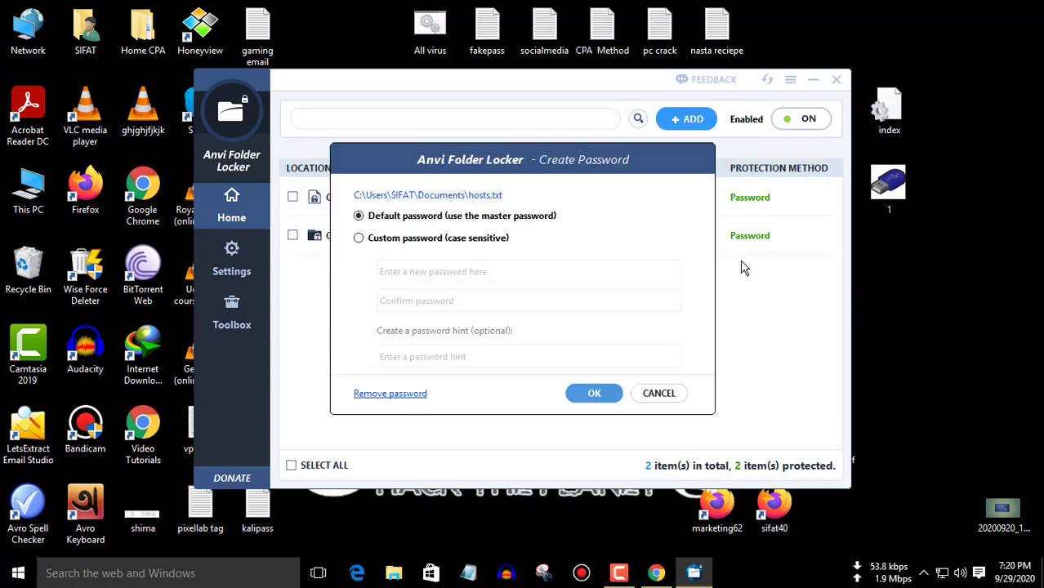
{"action": "left_click", "coordinate": [360, 239]}
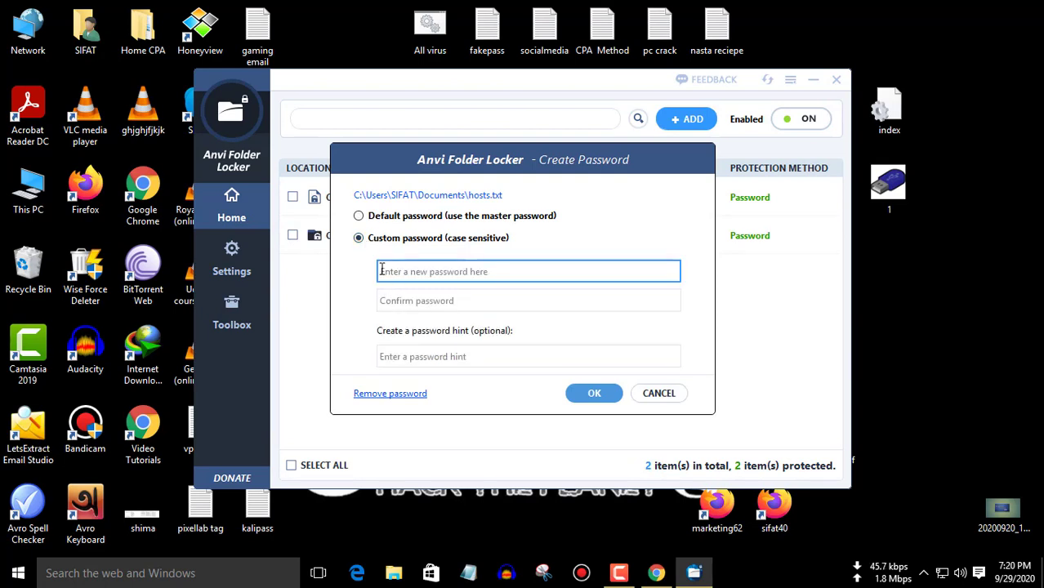
{"action": "key", "text": "ctrl+v"}
{"action": "left_click", "coordinate": [443, 302]}
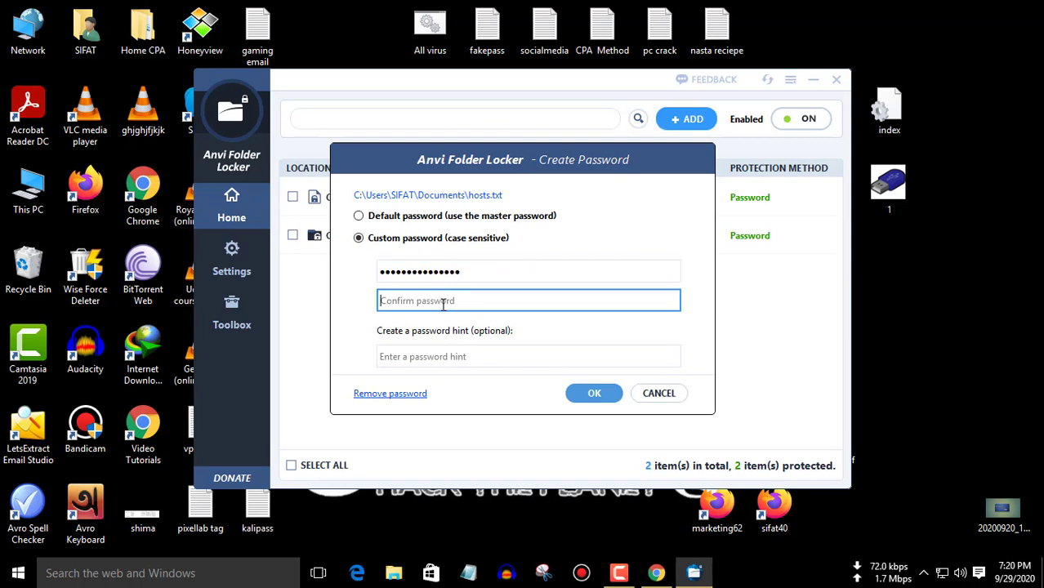
{"action": "key", "text": "ctrl+v"}
{"action": "left_click", "coordinate": [431, 361]}
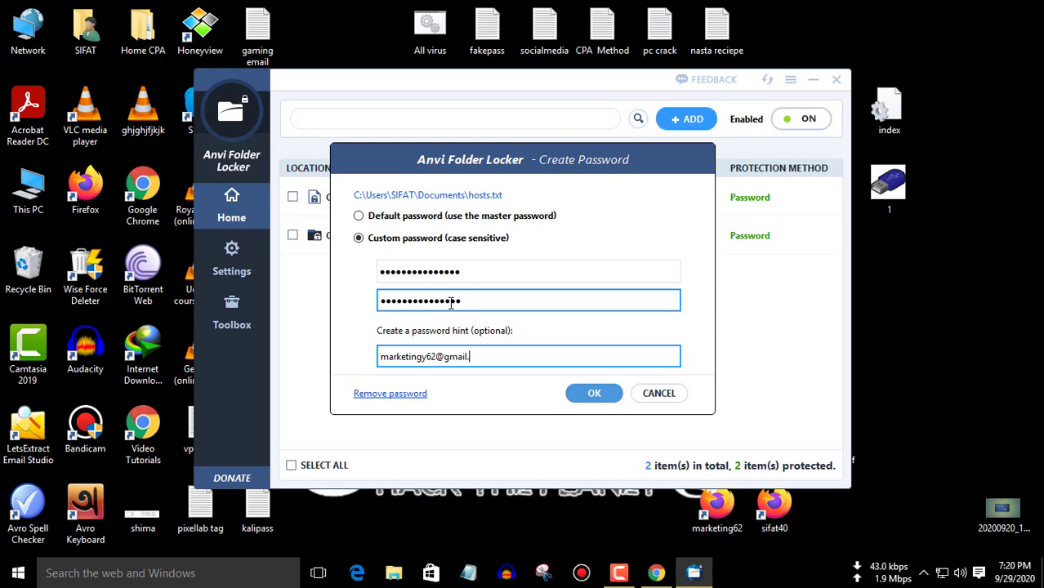
{"action": "left_click", "coordinate": [575, 402]}
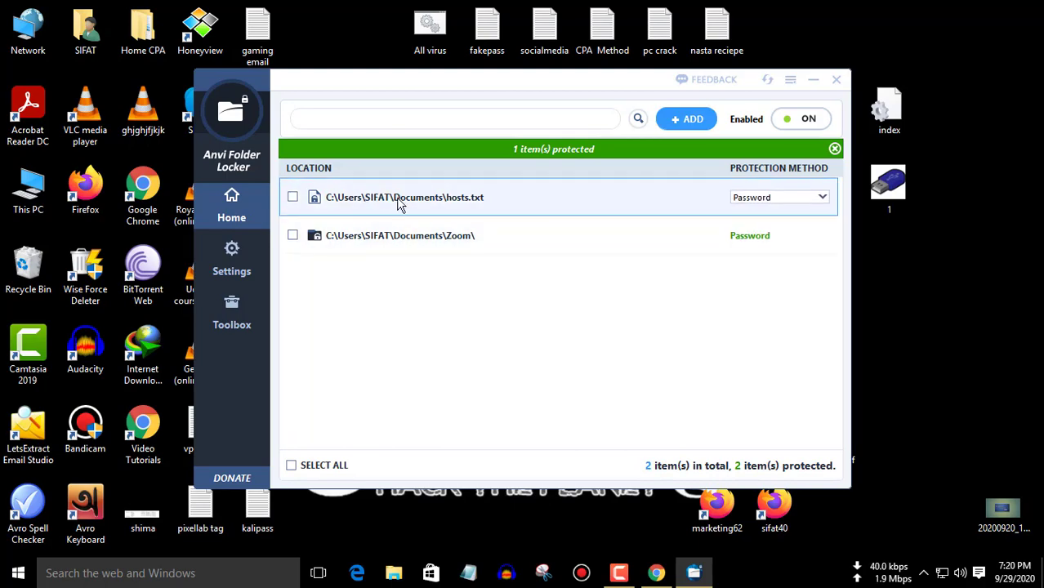
Close the Anvi Folder Locker window, refresh the desktop, and open the Documents folder from This PC
{"action": "left_click", "coordinate": [836, 79]}
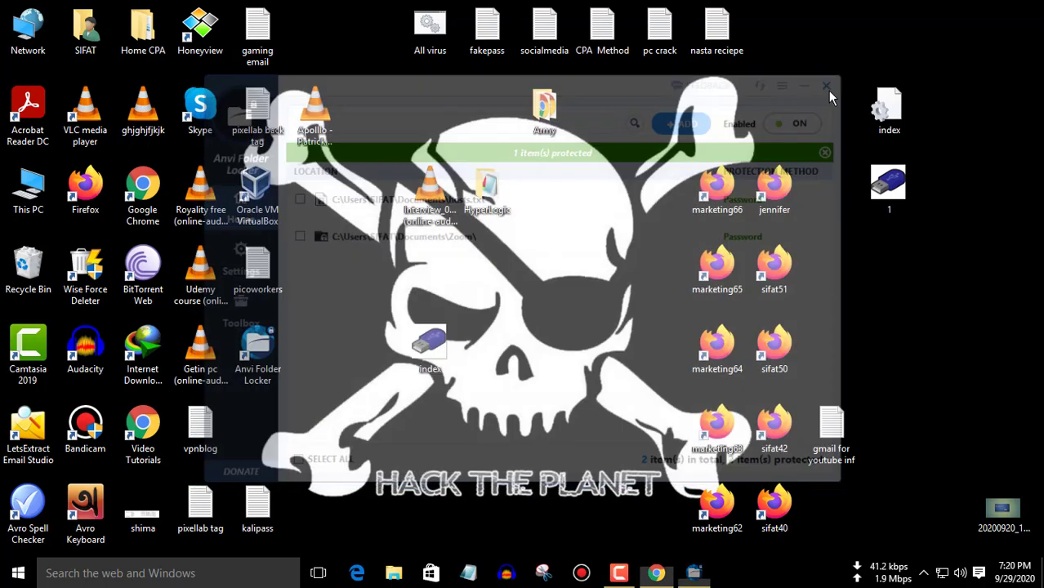
{"action": "right_click", "coordinate": [602, 186]}
{"action": "left_click", "coordinate": [611, 226]}
{"action": "double_click", "coordinate": [29, 192]}
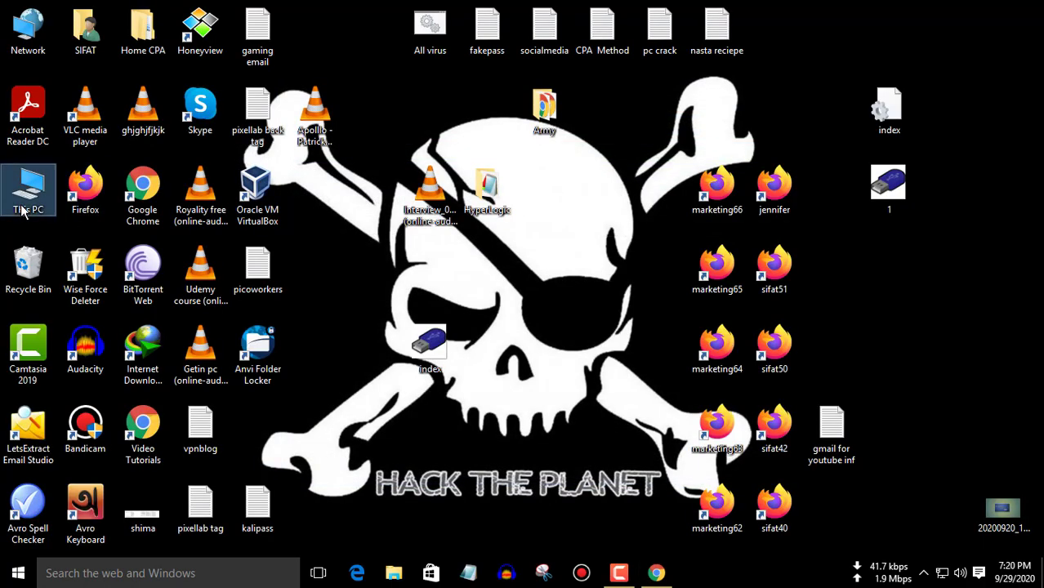
{"action": "double_click", "coordinate": [403, 107]}
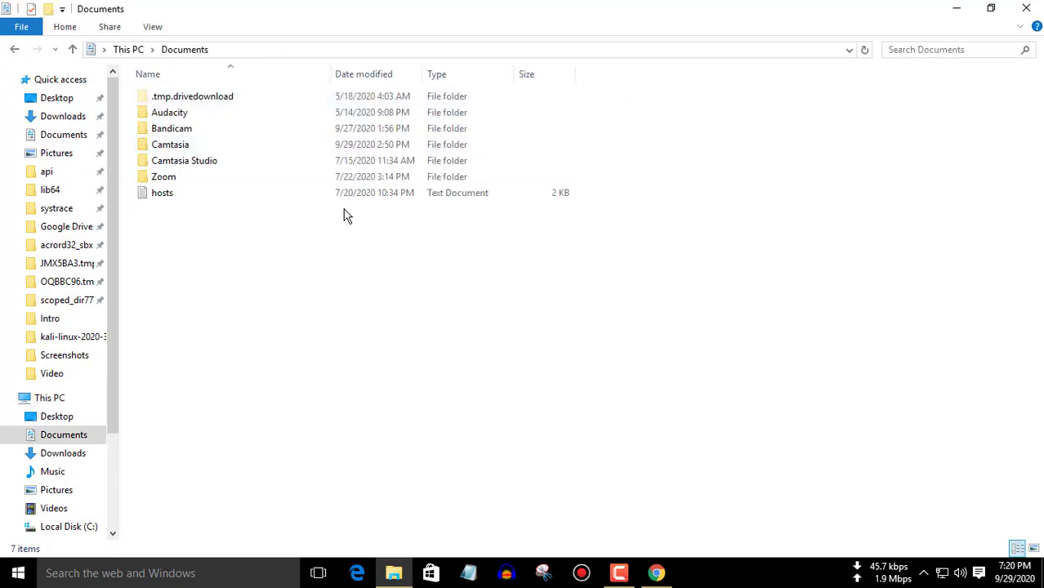
Open the locked hosts file, submit a trial password followed by its custom password, and close the opened document
{"action": "double_click", "coordinate": [188, 200]}
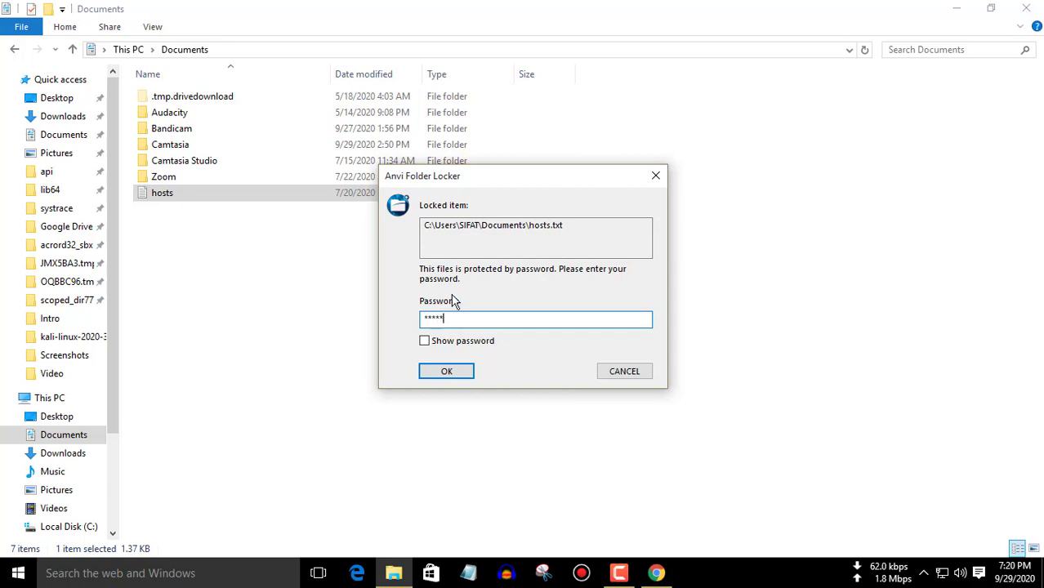
{"action": "left_click", "coordinate": [447, 372]}
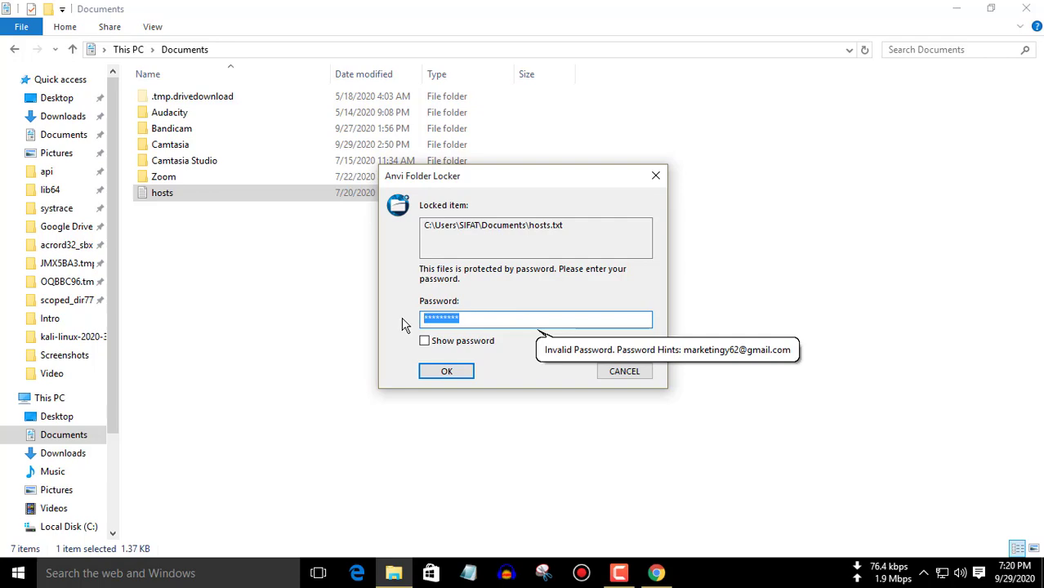
{"action": "key", "text": "ctrl+v"}
{"action": "left_click", "coordinate": [458, 374]}
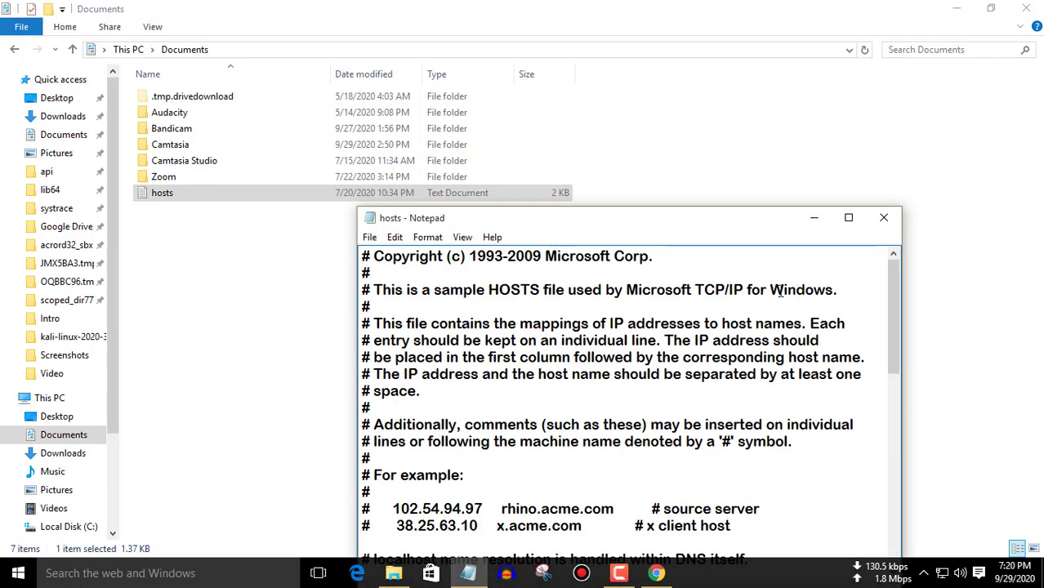
{"action": "left_click", "coordinate": [883, 218]}
Reopen the hosts file, look through its contents in a maximized window, and close both the file and the Documents folder
{"action": "double_click", "coordinate": [252, 195]}
{"action": "left_click", "coordinate": [848, 217]}
{"action": "scroll", "coordinate": [35, 121], "scroll_direction": "down", "scroll_amount": 4}
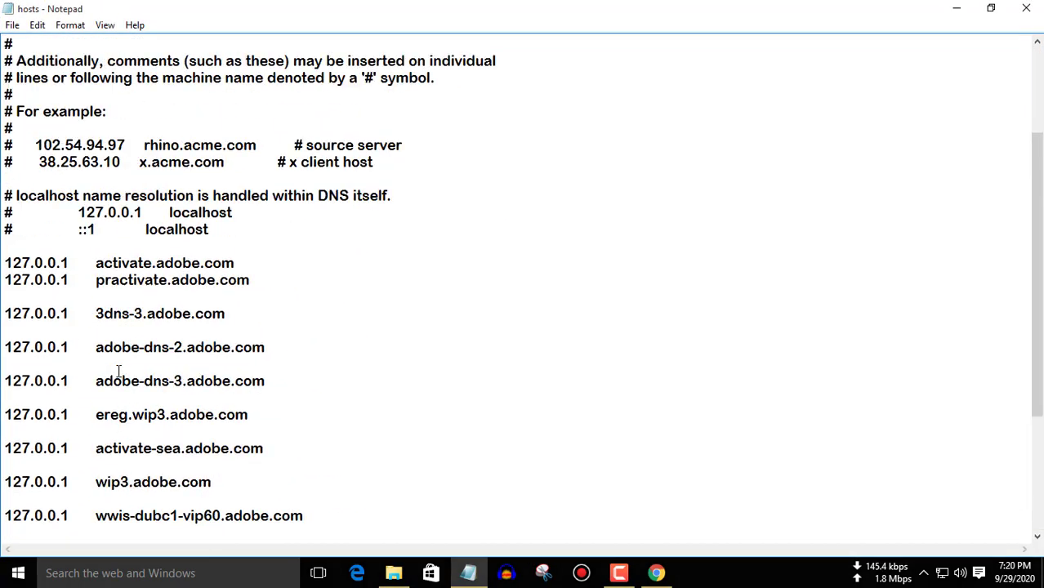
{"action": "scroll", "coordinate": [118, 370], "scroll_direction": "down", "scroll_amount": 4}
{"action": "scroll", "coordinate": [118, 370], "scroll_direction": "up", "scroll_amount": 7}
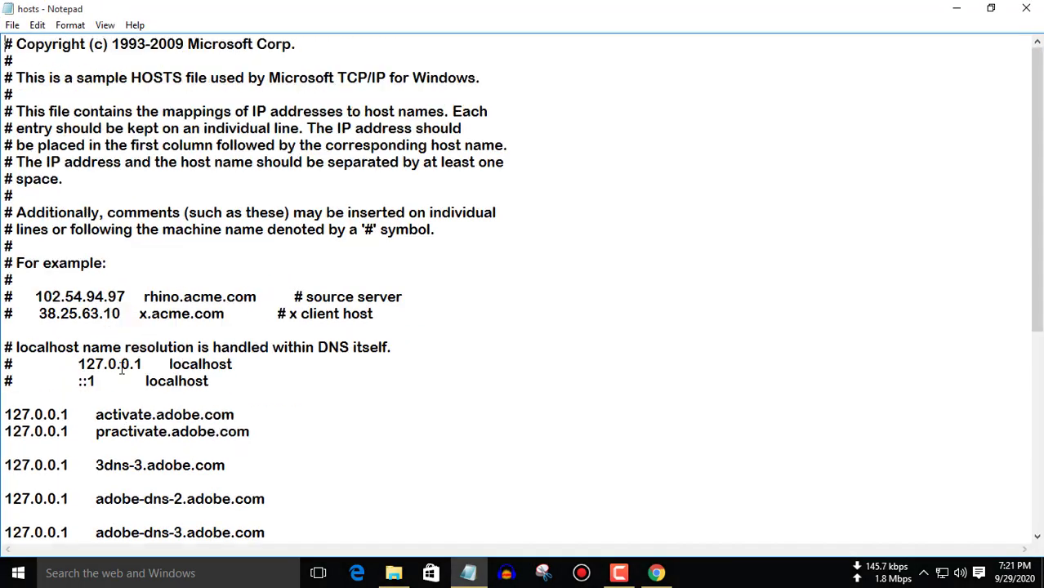
{"action": "left_click", "coordinate": [1021, 9]}
{"action": "left_click", "coordinate": [1016, 8]}
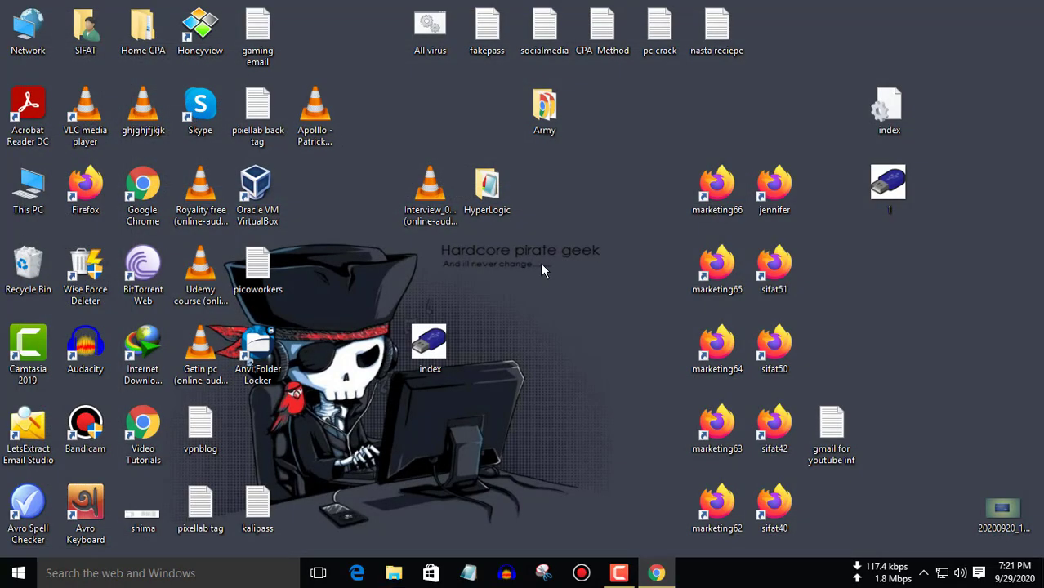
Refresh the desktop, reopen Anvi Folder Locker, and log in with the master password
{"action": "right_click", "coordinate": [540, 262]}
{"action": "left_click", "coordinate": [572, 309]}
{"action": "double_click", "coordinate": [247, 360]}
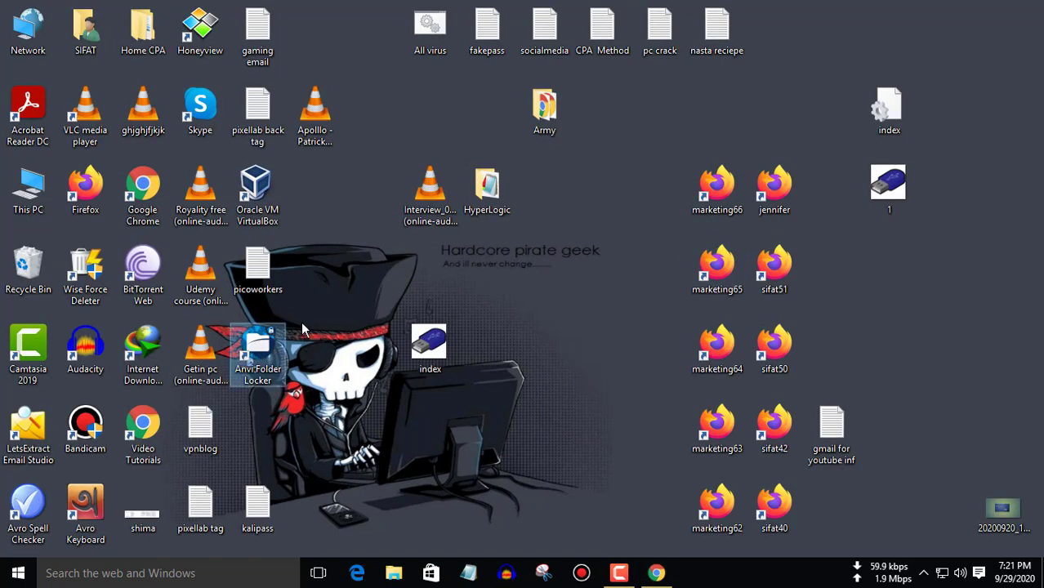
{"action": "key", "text": "ctrl+v"}
{"action": "left_click", "coordinate": [570, 343]}
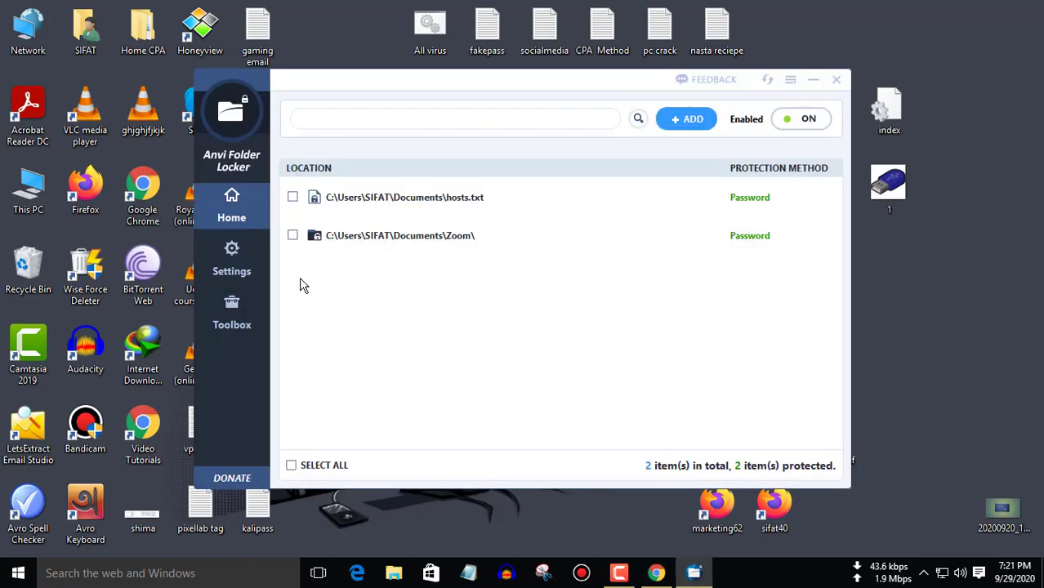
Review the Settings page, including the protection method options and exclude list, and visit the Toolbox before returning to the Home page
{"action": "left_click", "coordinate": [230, 255]}
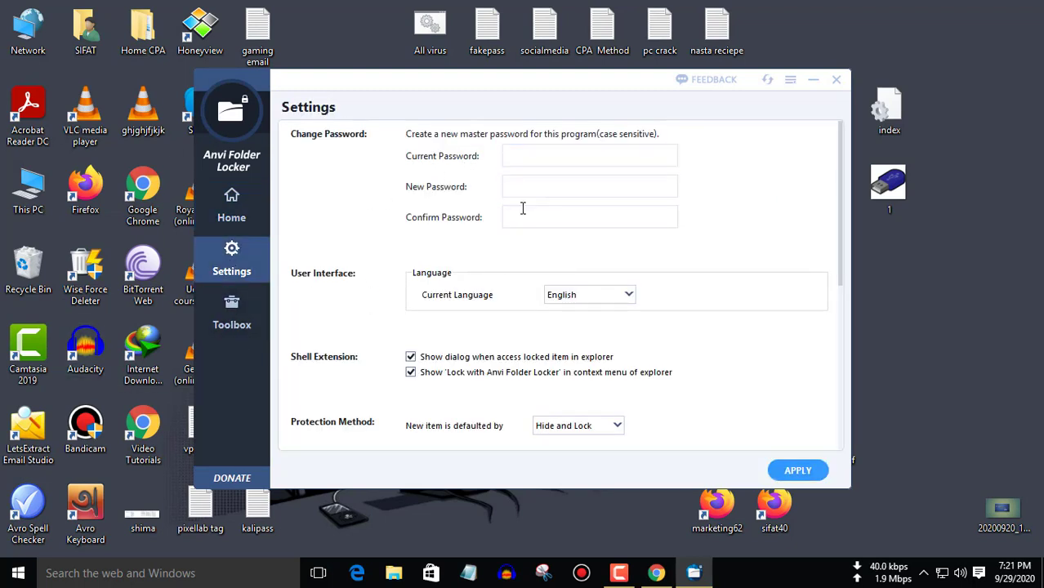
{"action": "scroll", "coordinate": [476, 294], "scroll_direction": "down", "scroll_amount": 3}
{"action": "scroll", "coordinate": [477, 311], "scroll_direction": "up", "scroll_amount": 1}
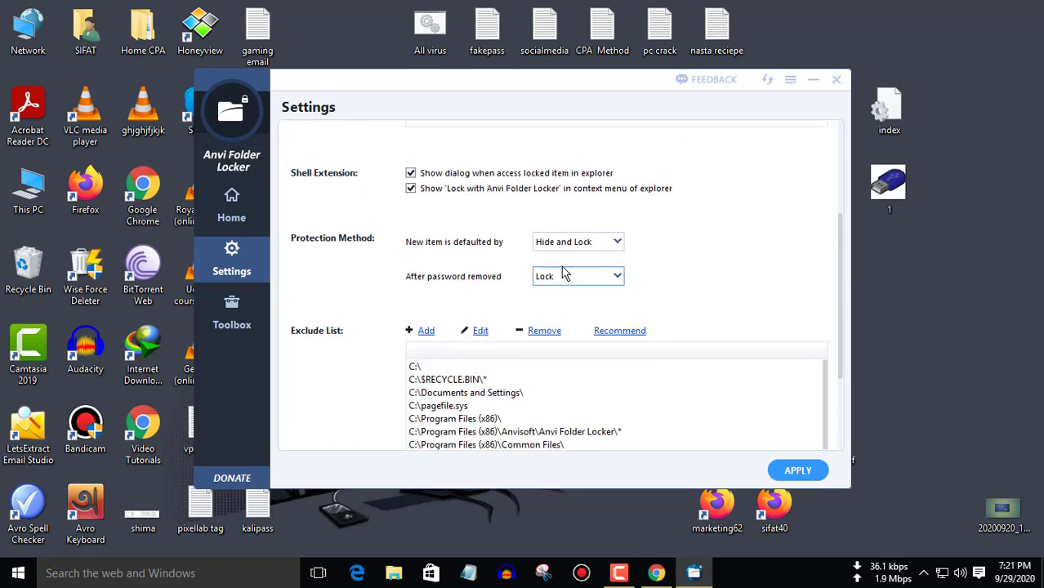
{"action": "left_click", "coordinate": [541, 242]}
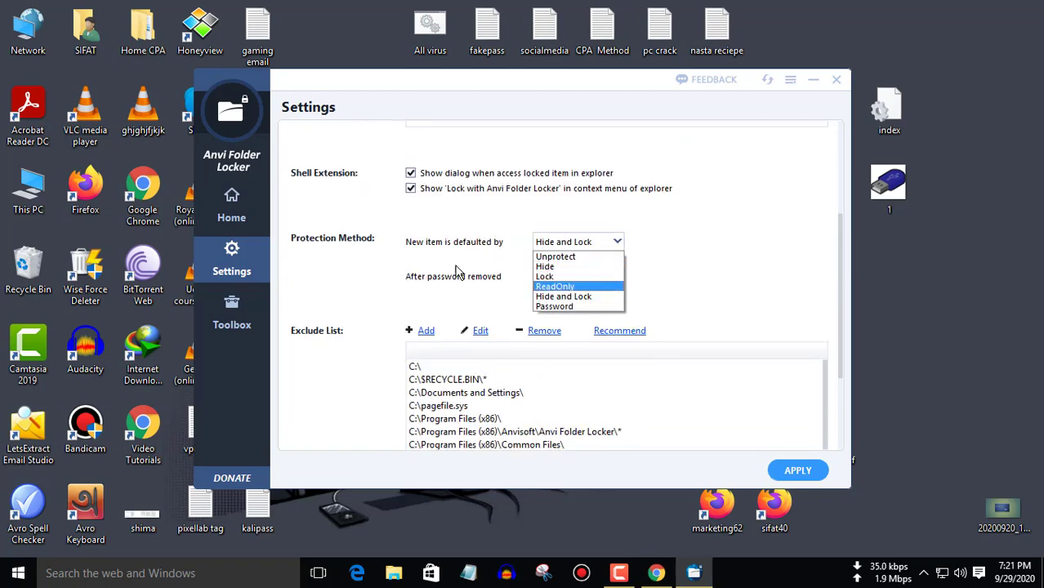
{"action": "scroll", "coordinate": [343, 301], "scroll_direction": "down", "scroll_amount": 3}
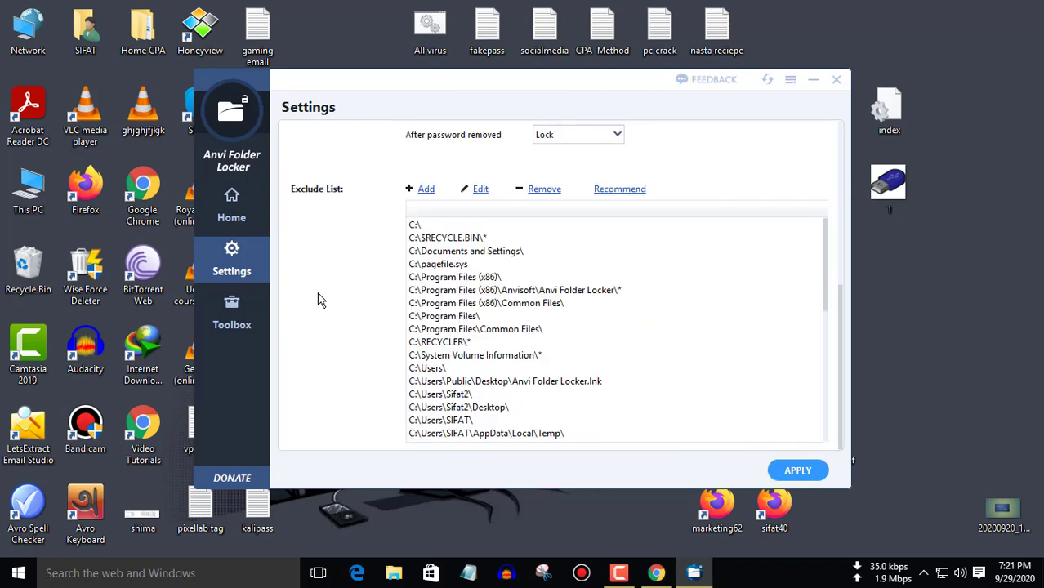
{"action": "left_click", "coordinate": [232, 315]}
{"action": "left_click", "coordinate": [231, 208]}
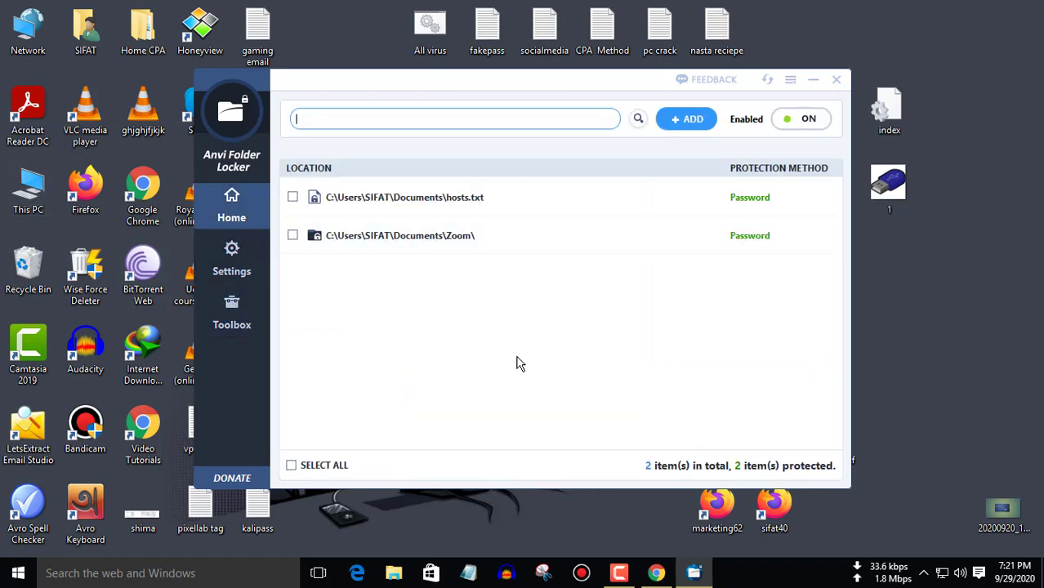
{"action": "left_click", "coordinate": [694, 573]}
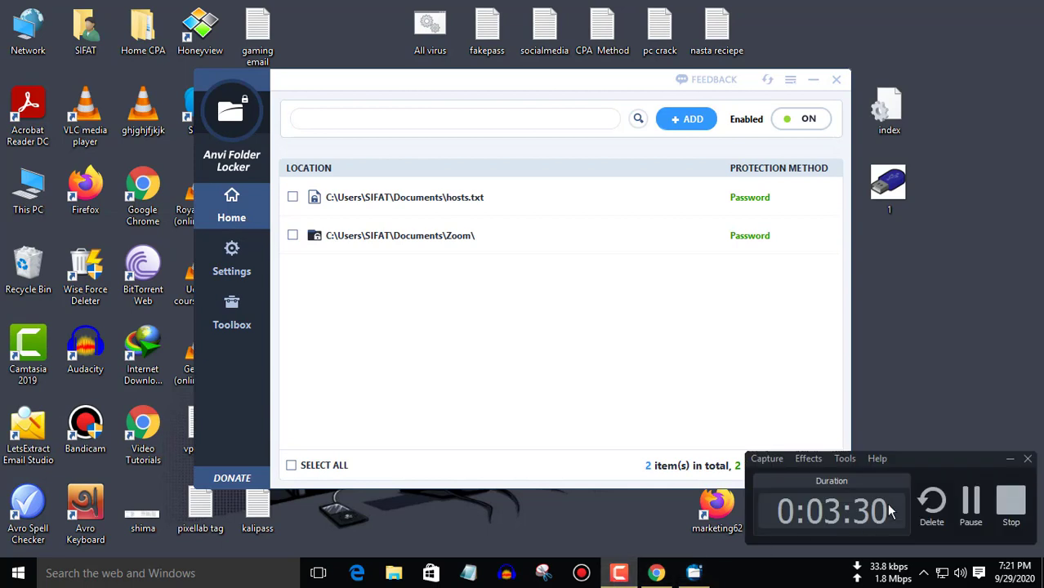